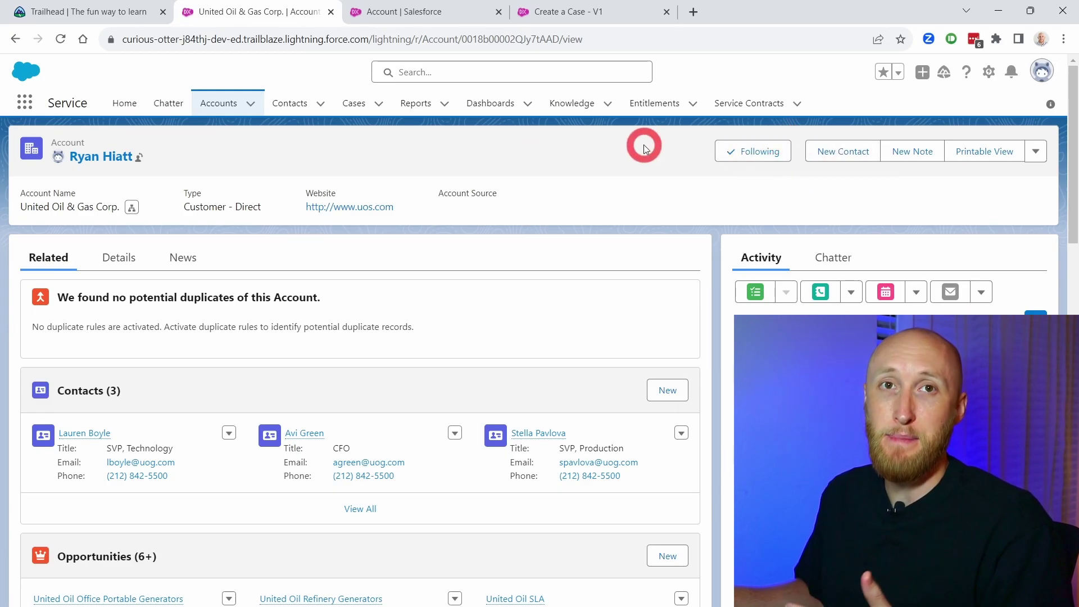
{"action": "left_click", "coordinate": [560, 12]}
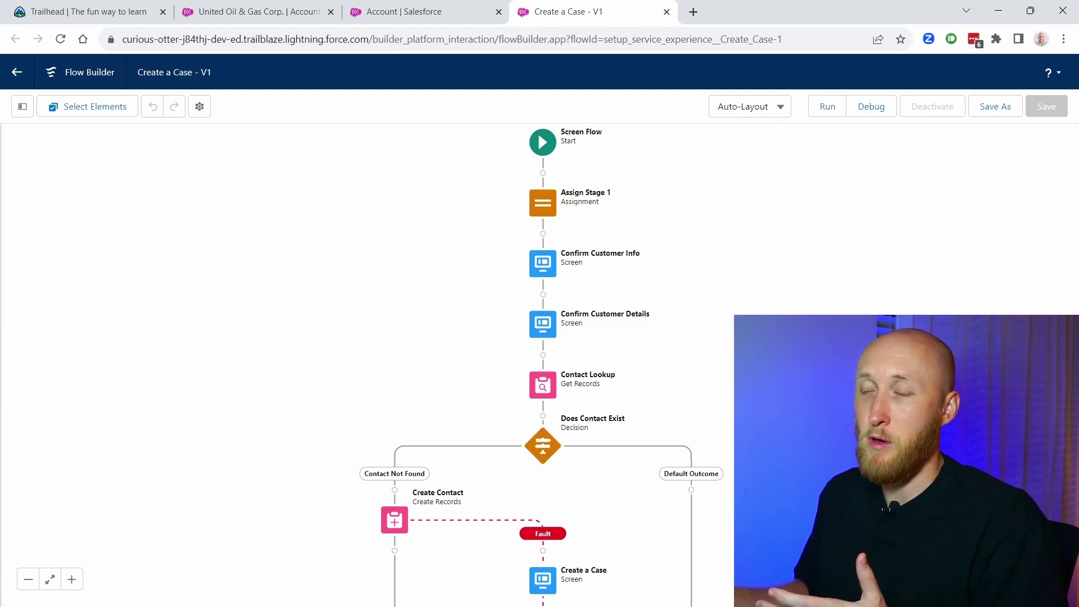
{"action": "left_click_drag", "start_coordinate": [582, 295], "coordinate": [576, 288]}
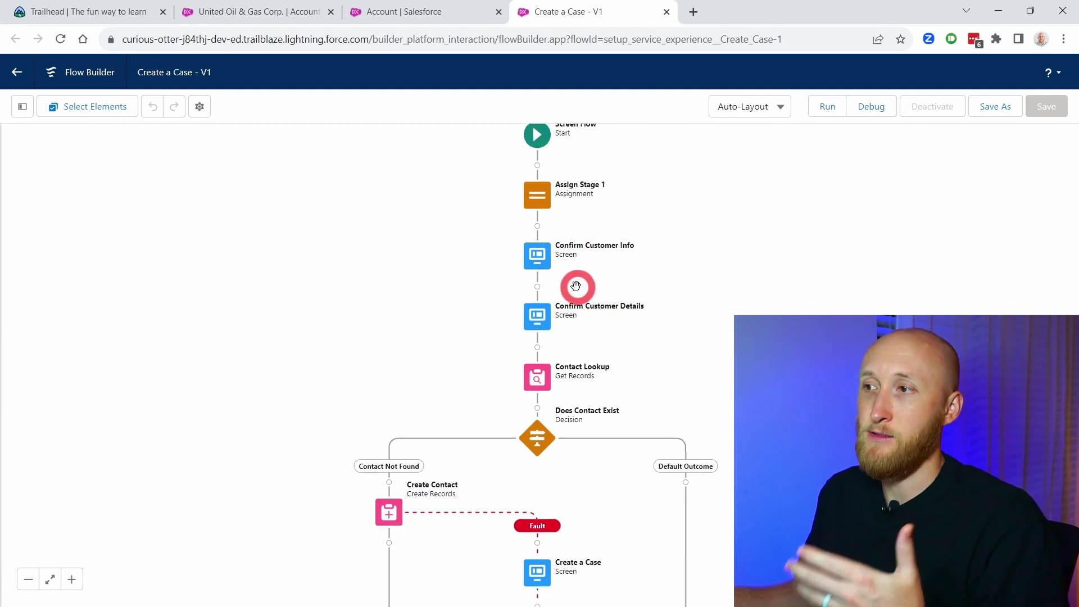
{"action": "left_click_drag", "start_coordinate": [812, 465], "coordinate": [767, 204]}
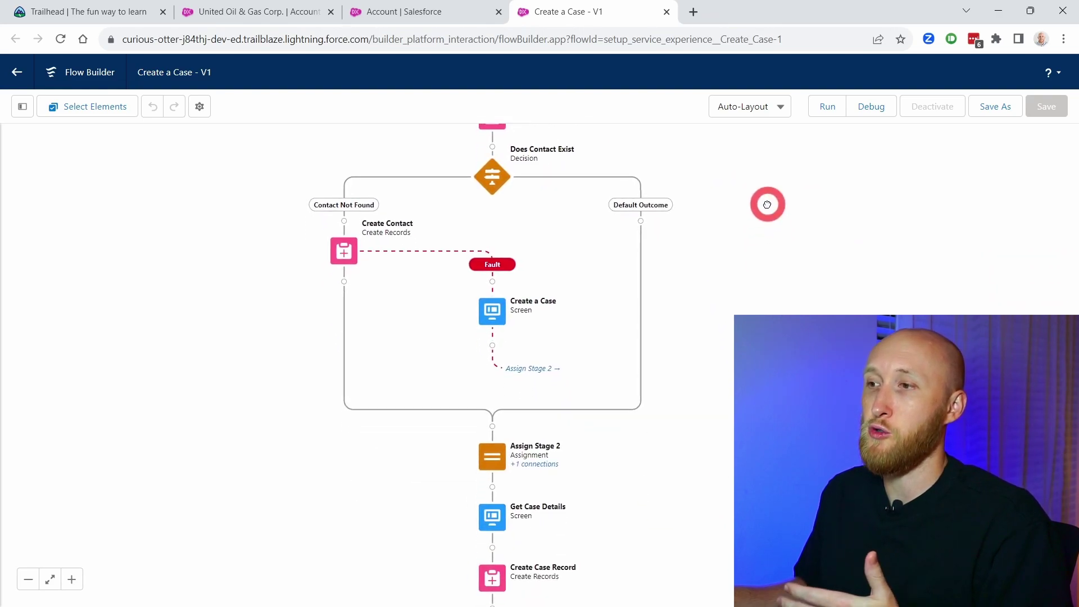
{"action": "left_click_drag", "start_coordinate": [787, 291], "coordinate": [780, 234]}
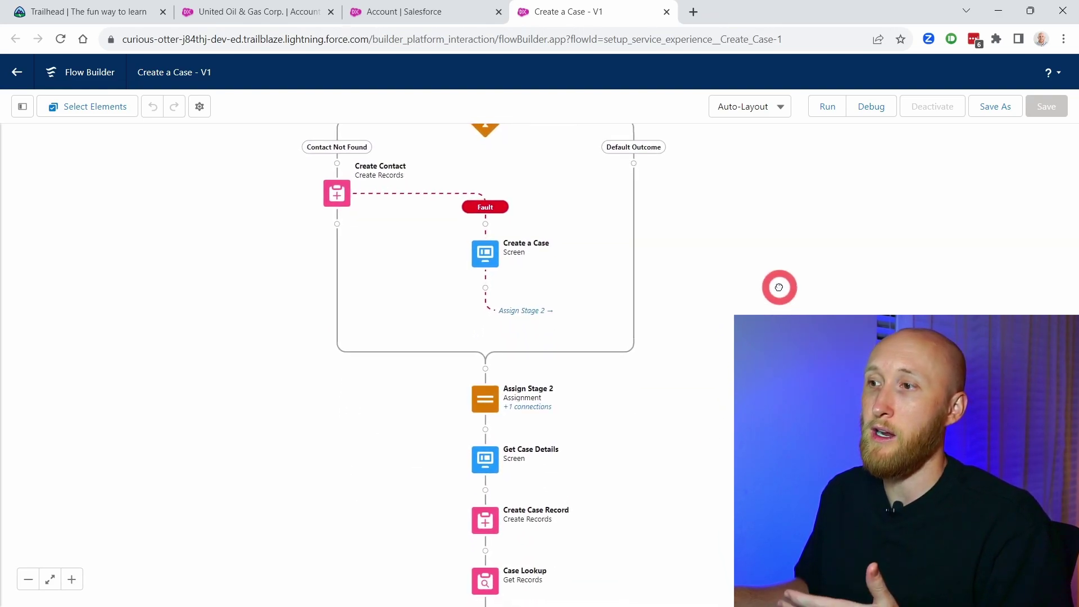
{"action": "left_click_drag", "start_coordinate": [780, 288], "coordinate": [828, 576]}
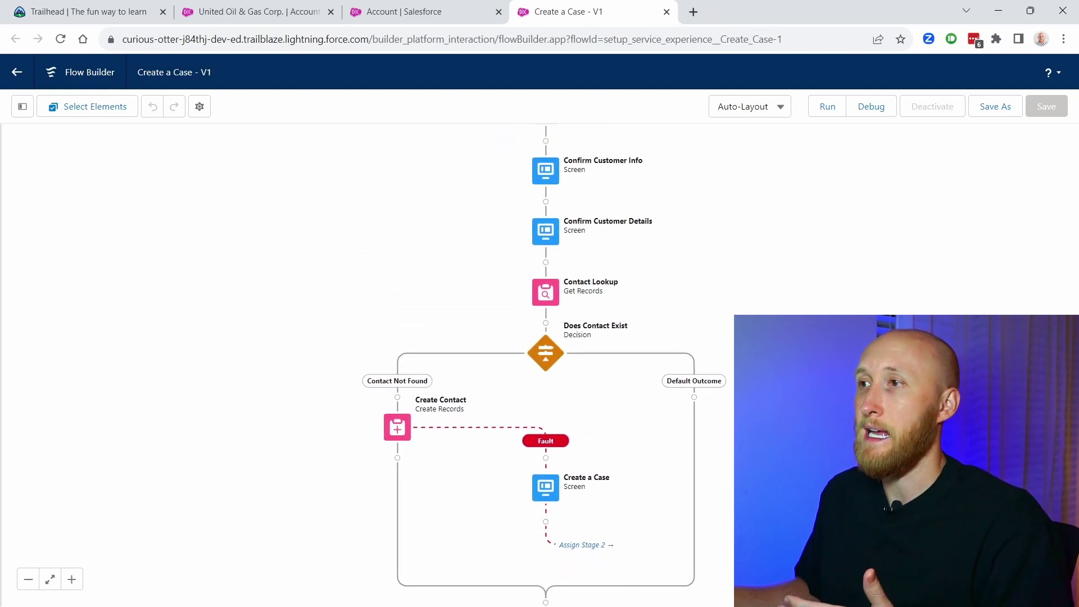
{"action": "left_click_drag", "start_coordinate": [810, 473], "coordinate": [818, 518]}
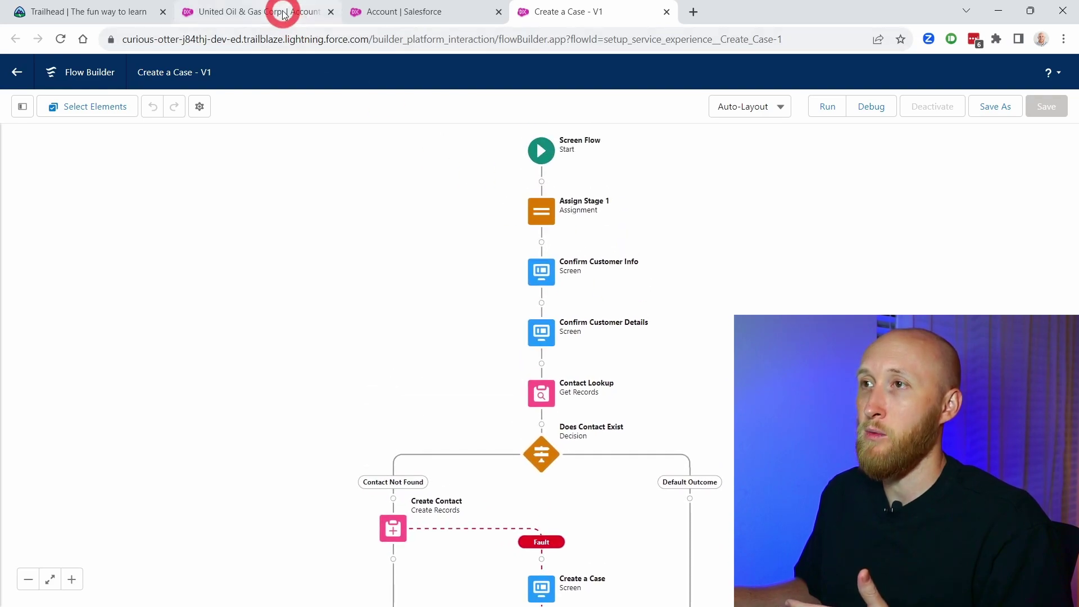
Check the United Oil & Gas Corp. account, then open Account's Buttons, Links, and Actions in Setup
{"action": "left_click", "coordinate": [257, 11]}
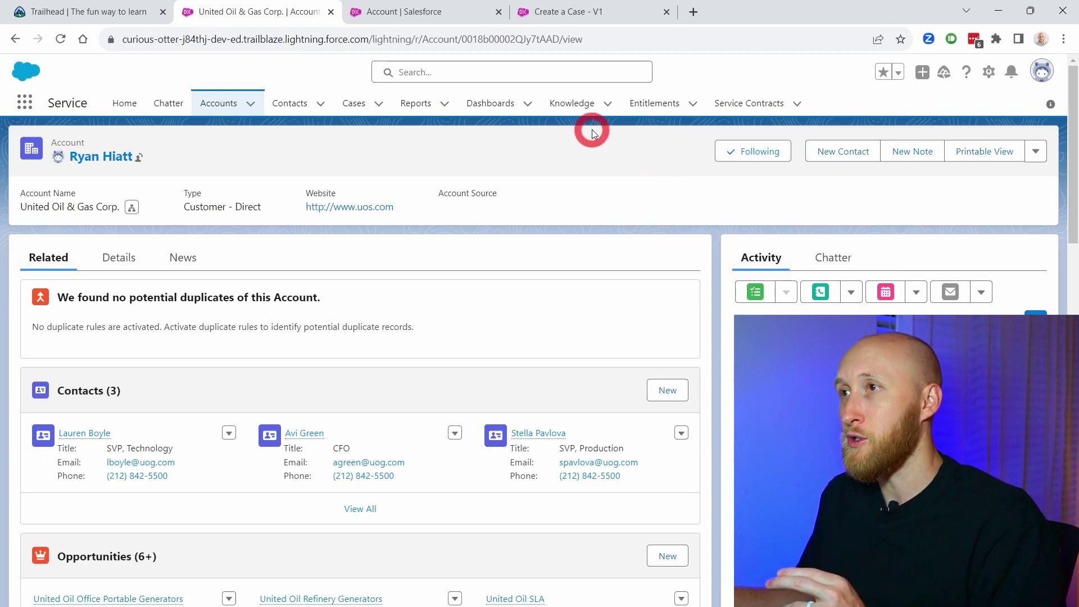
{"action": "left_click", "coordinate": [411, 16]}
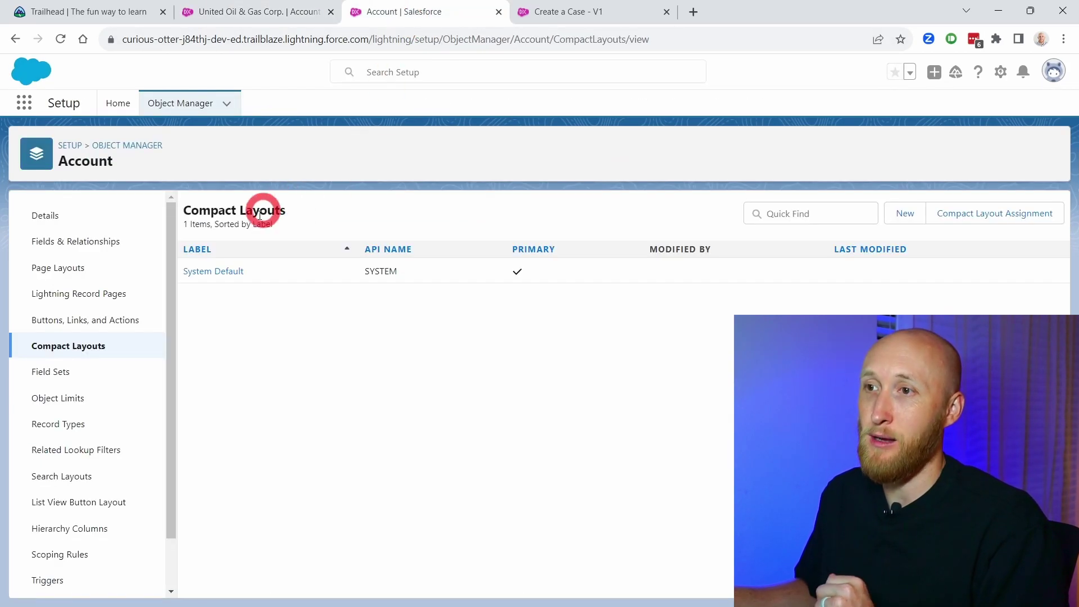
{"action": "left_click", "coordinate": [67, 268]}
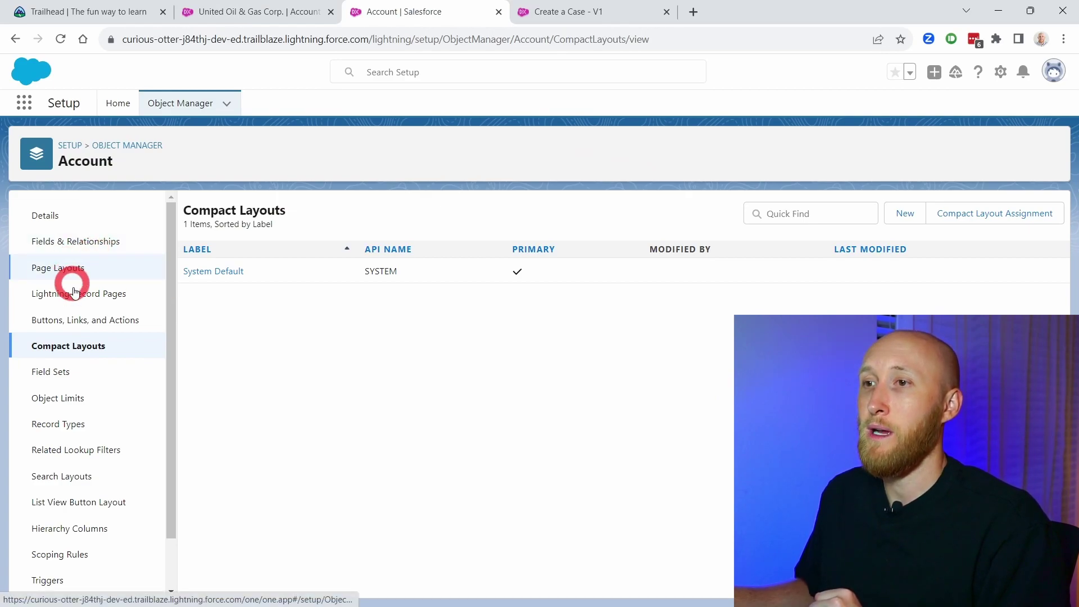
{"action": "left_click", "coordinate": [85, 319]}
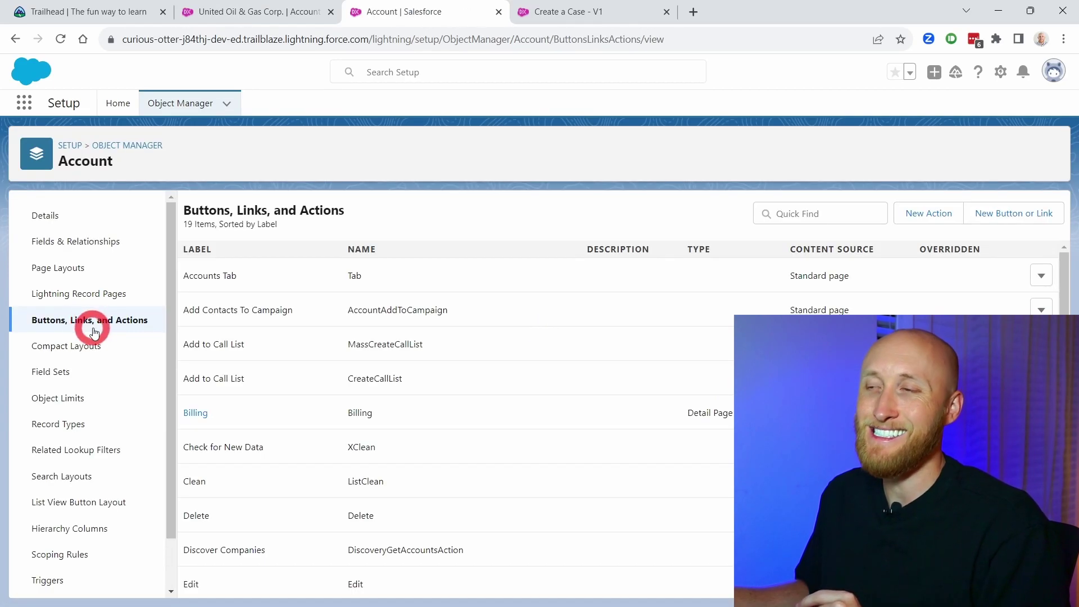
Define a new Flow action using 'Create a Case', labelled 'Create Case' and named Create_Case
{"action": "left_click", "coordinate": [907, 214]}
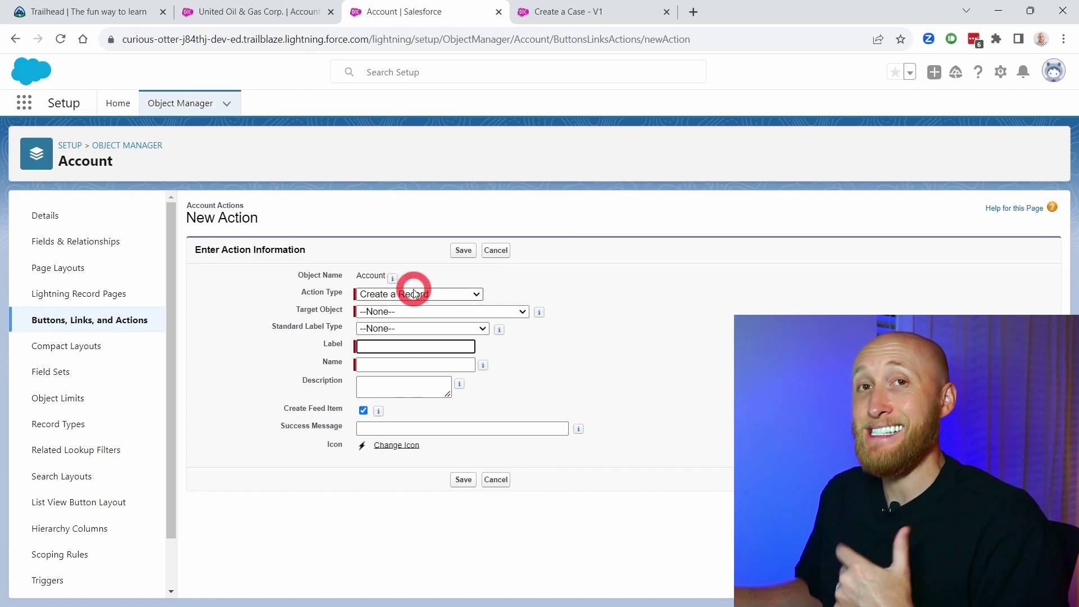
{"action": "left_click", "coordinate": [432, 297]}
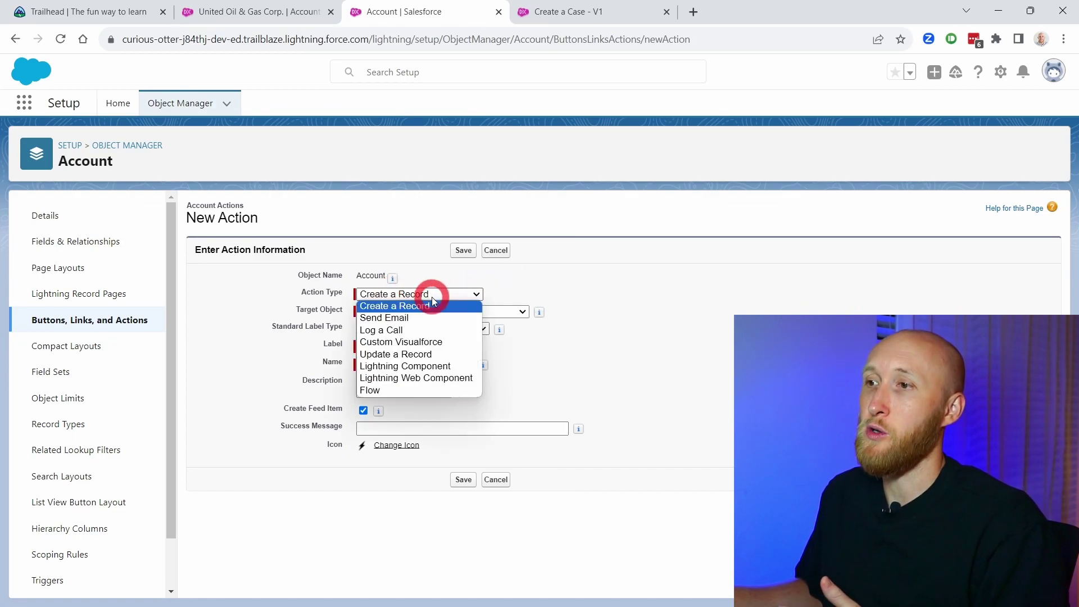
{"action": "left_click", "coordinate": [396, 383]}
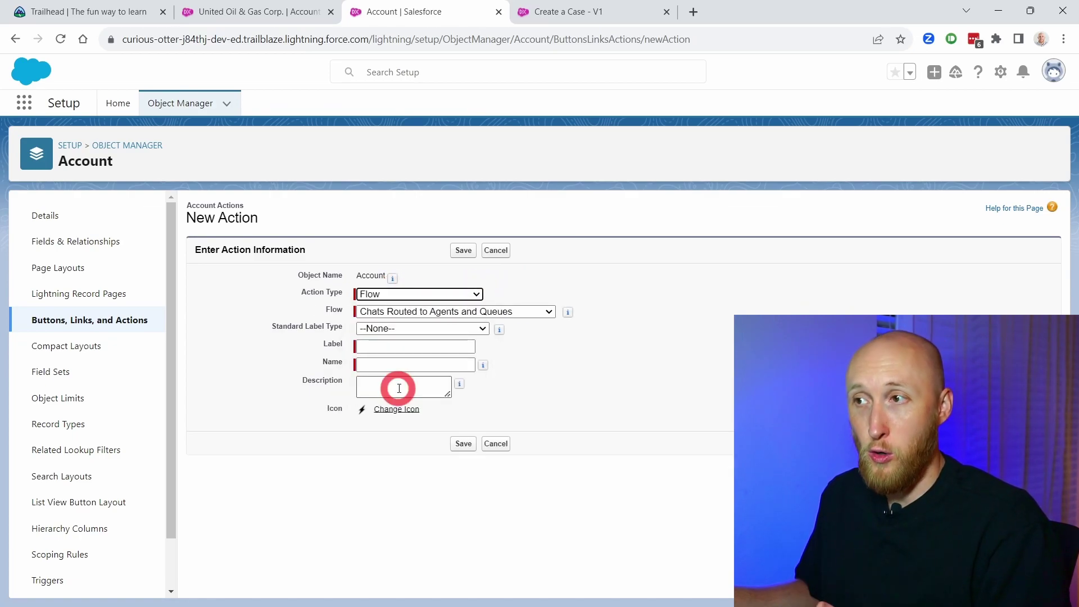
{"action": "left_click", "coordinate": [518, 313]}
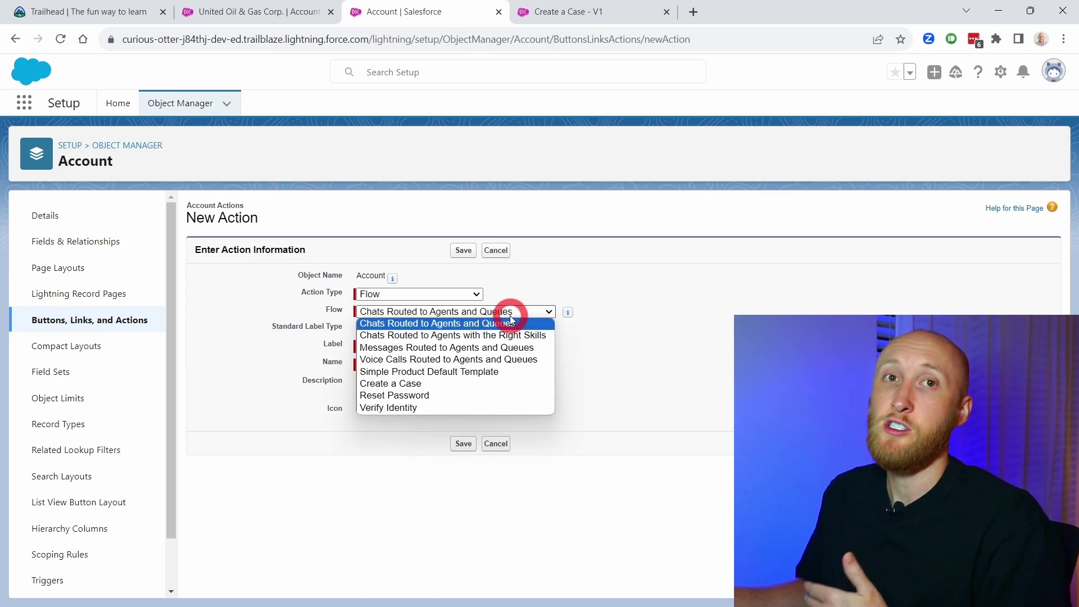
{"action": "left_click", "coordinate": [449, 384]}
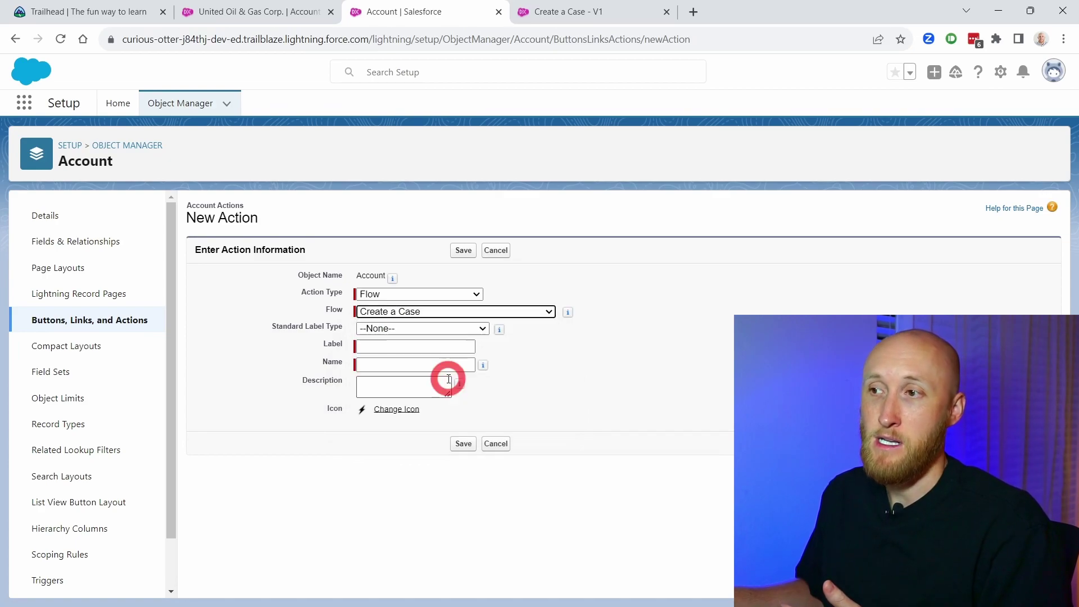
{"action": "left_click", "coordinate": [438, 344]}
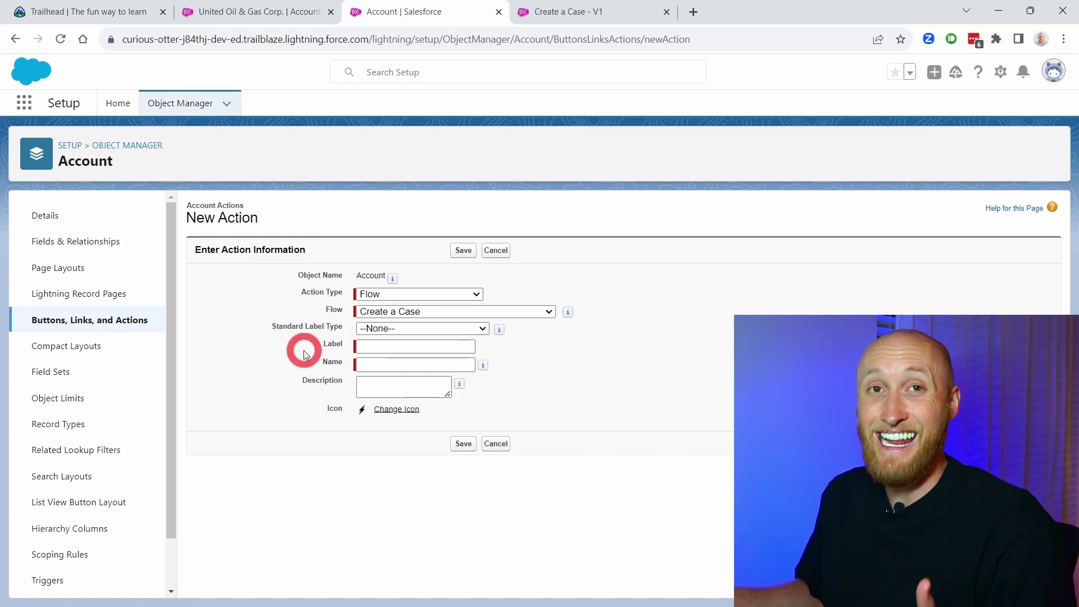
{"action": "type", "text": "Cre"}
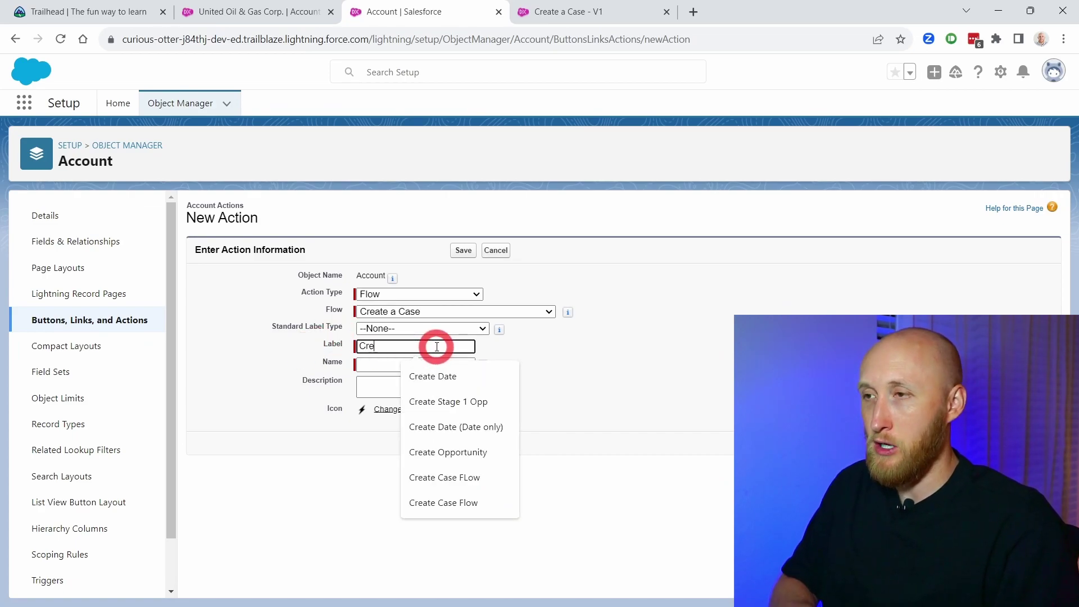
{"action": "type", "text": "ate Case"}
{"action": "key", "text": "Tab"}
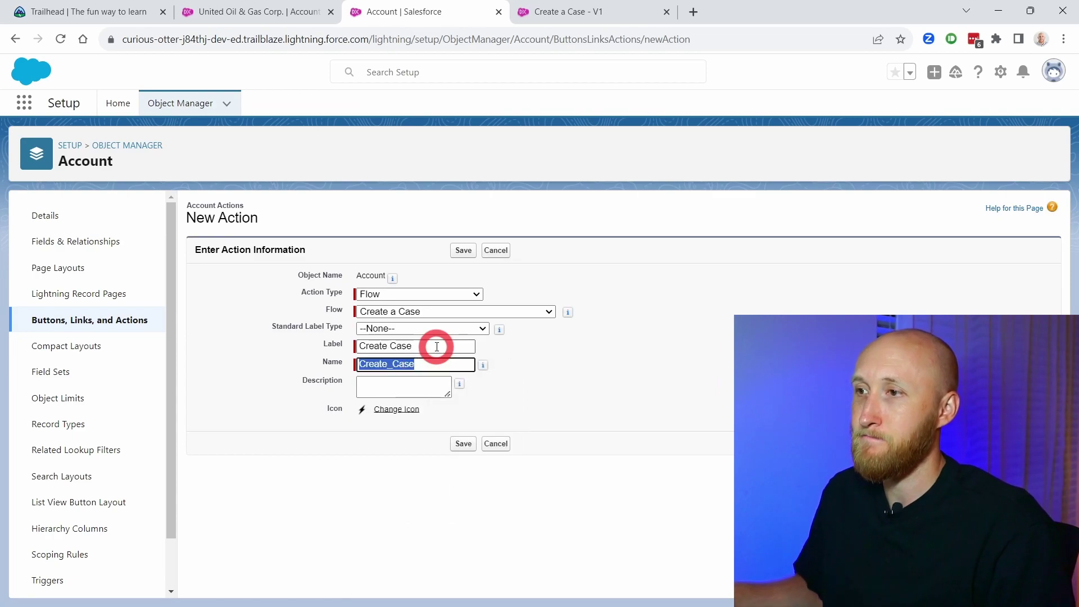
{"action": "left_click", "coordinate": [539, 358]}
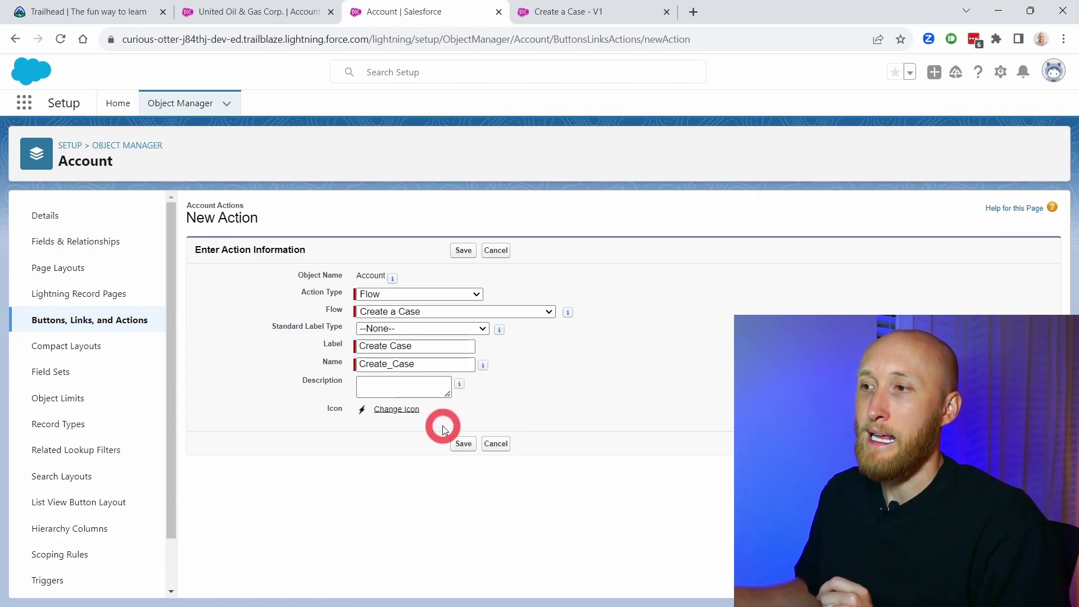
Save the Create Case action and open the Account object's Page Layouts list
{"action": "left_click", "coordinate": [463, 443]}
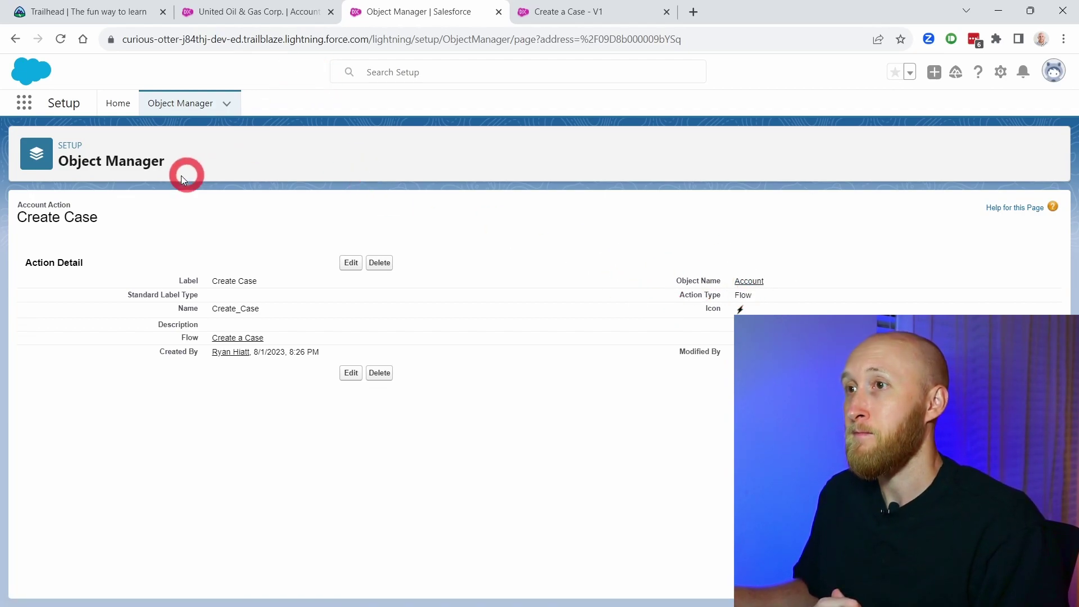
{"action": "left_click", "coordinate": [167, 108]}
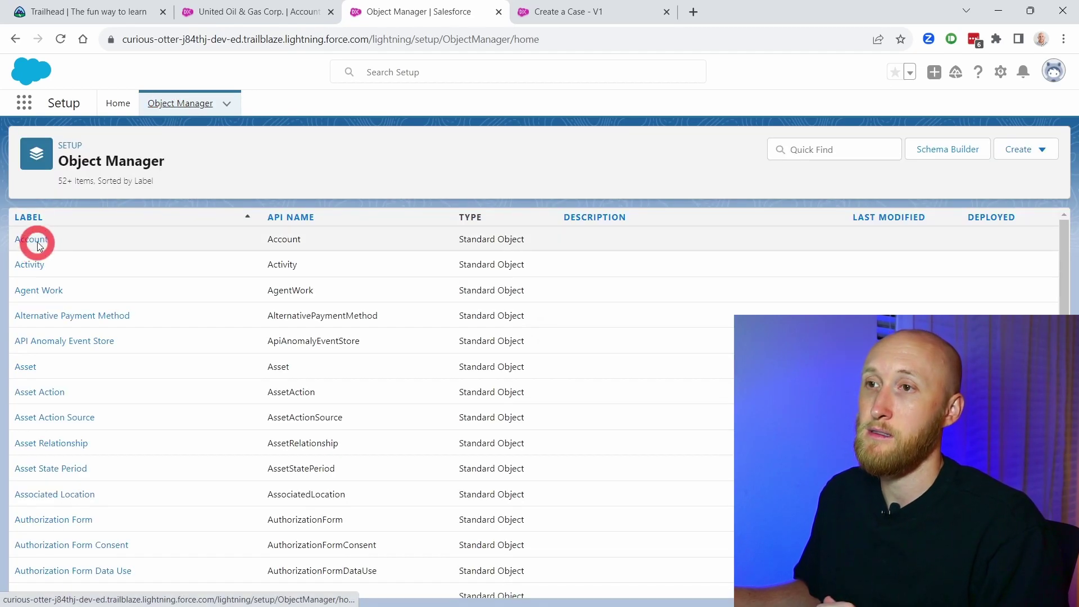
{"action": "left_click", "coordinate": [36, 243]}
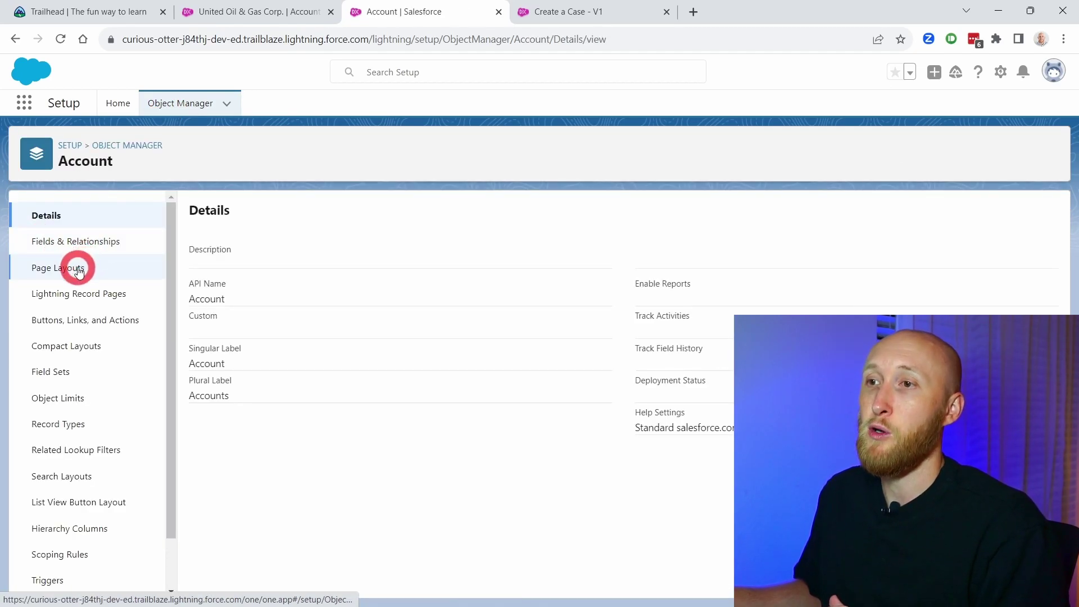
{"action": "left_click", "coordinate": [60, 267]}
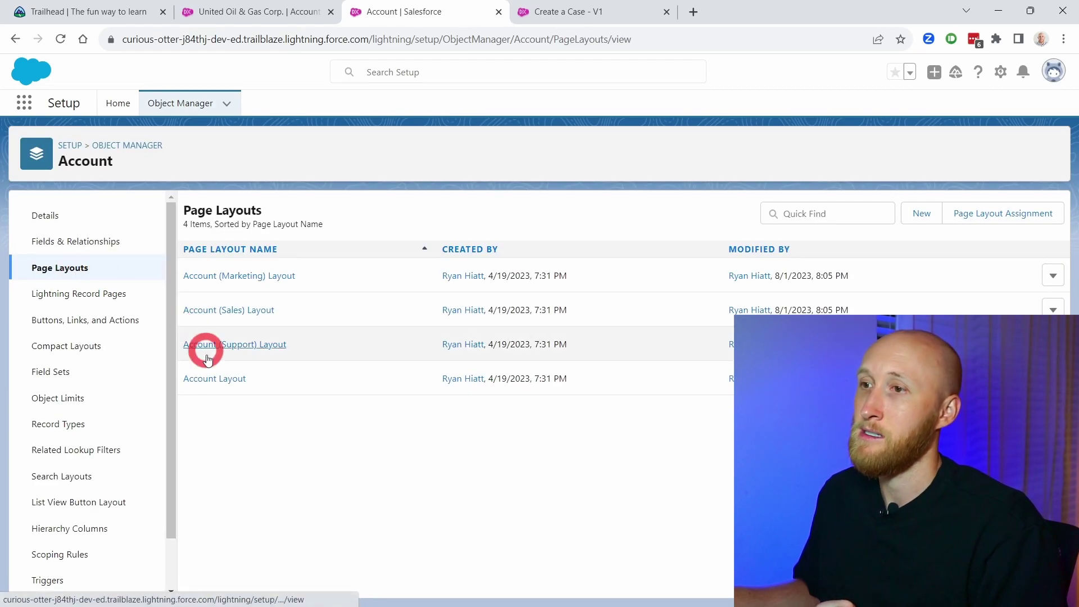
Drag Create Case into Account Layout's Mobile and Lightning Experience Actions, then save the layout
{"action": "left_click", "coordinate": [218, 379]}
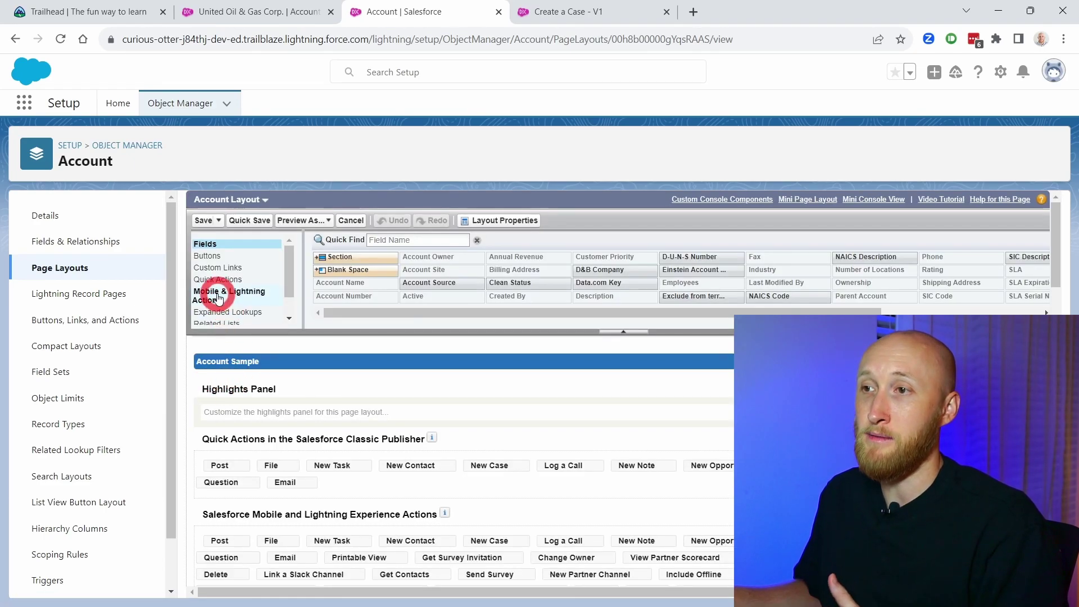
{"action": "left_click", "coordinate": [224, 293]}
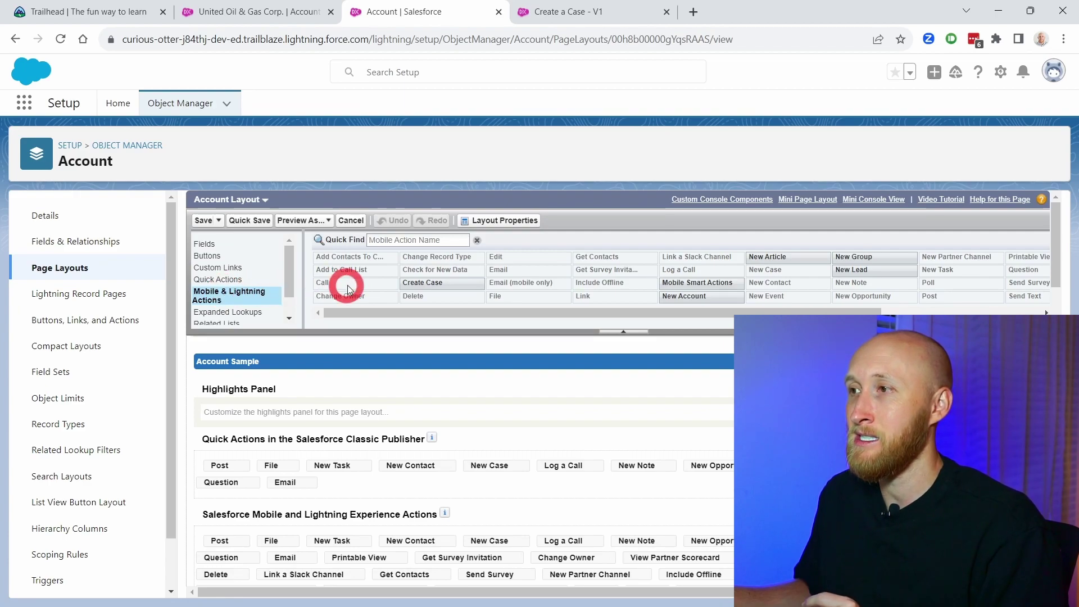
{"action": "mouse_move", "coordinate": [430, 283]}
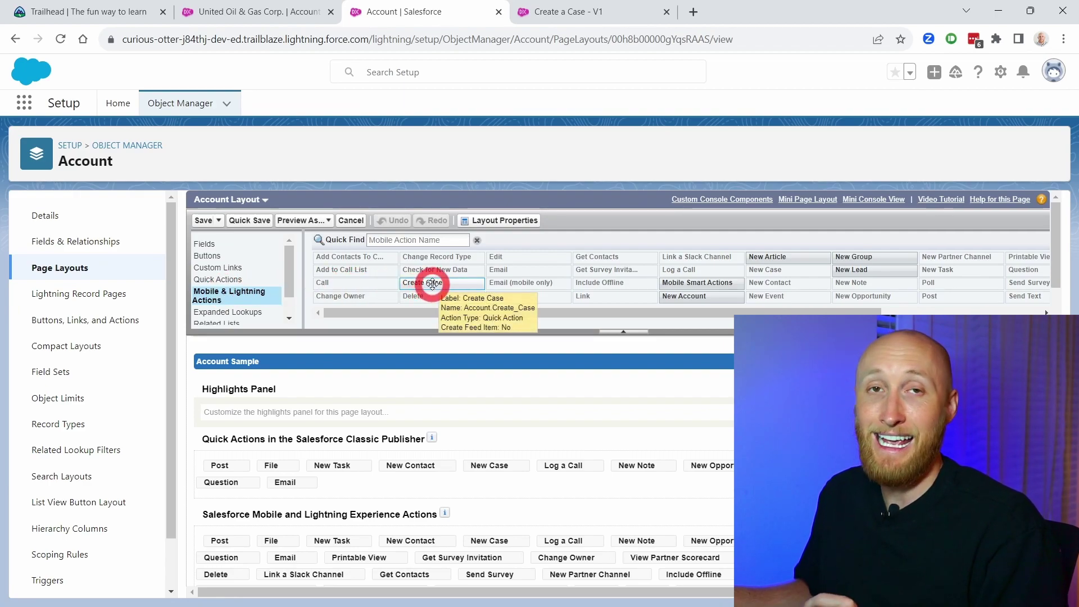
{"action": "left_click_drag", "start_coordinate": [432, 283], "coordinate": [211, 544]}
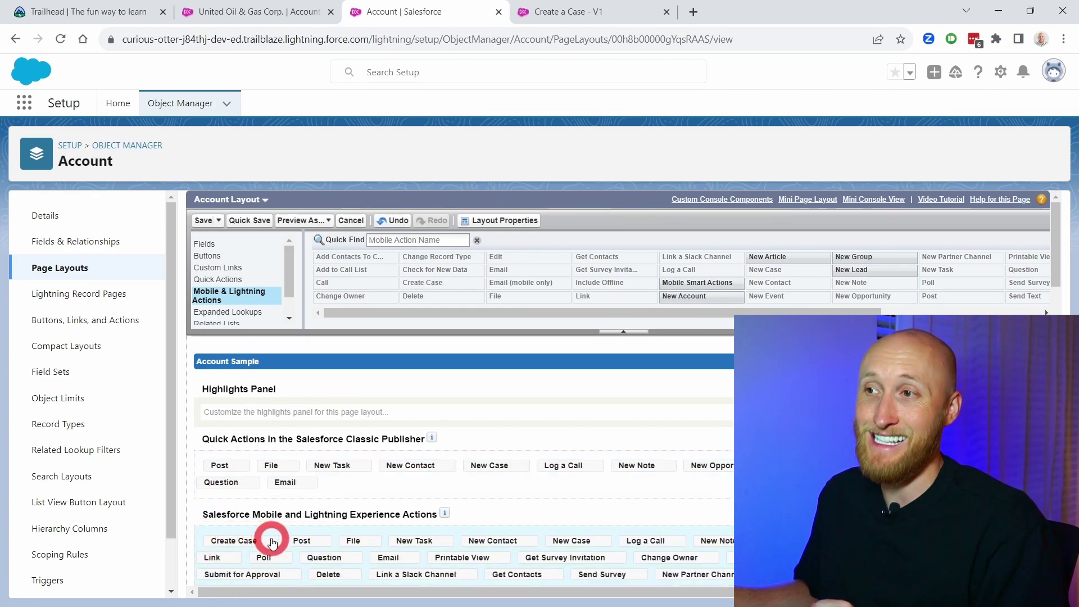
{"action": "left_click", "coordinate": [203, 222]}
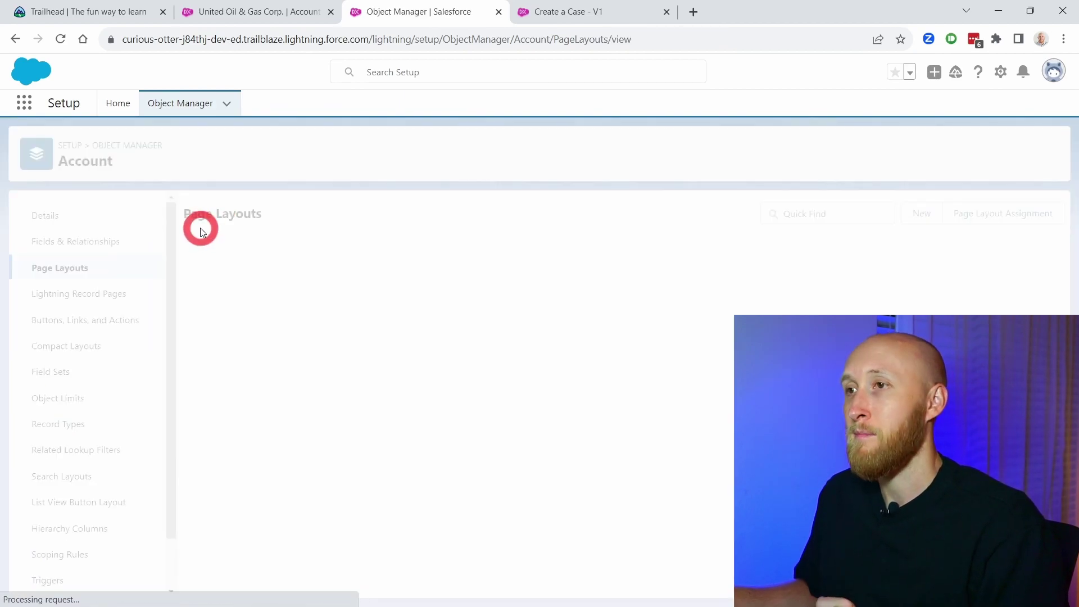
Reload the United Oil & Gas Corp. account and click its new Create Case button
{"action": "left_click", "coordinate": [232, 12]}
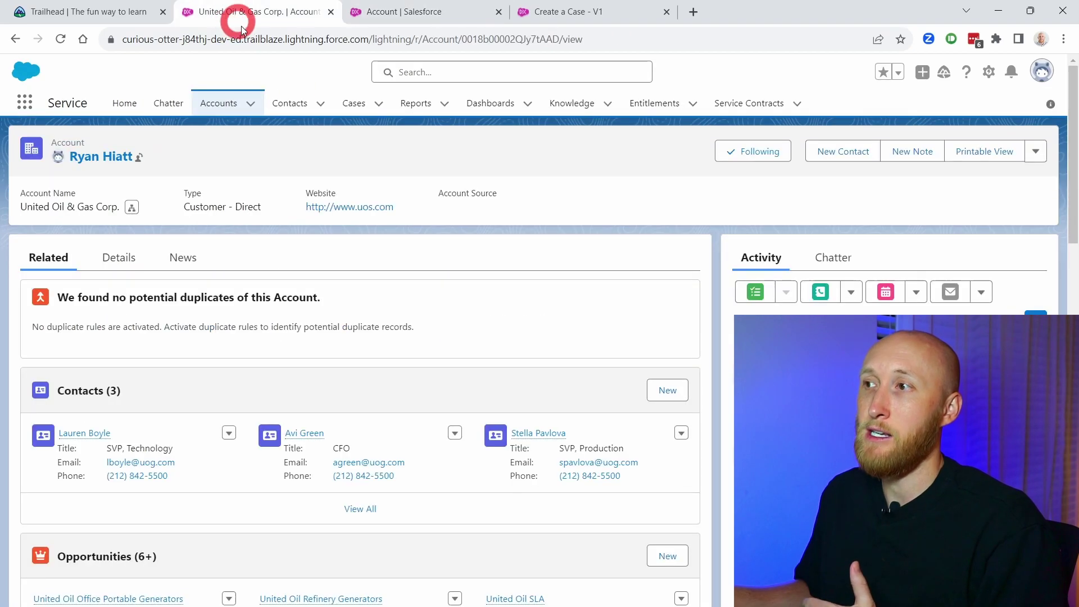
{"action": "left_click", "coordinate": [61, 40]}
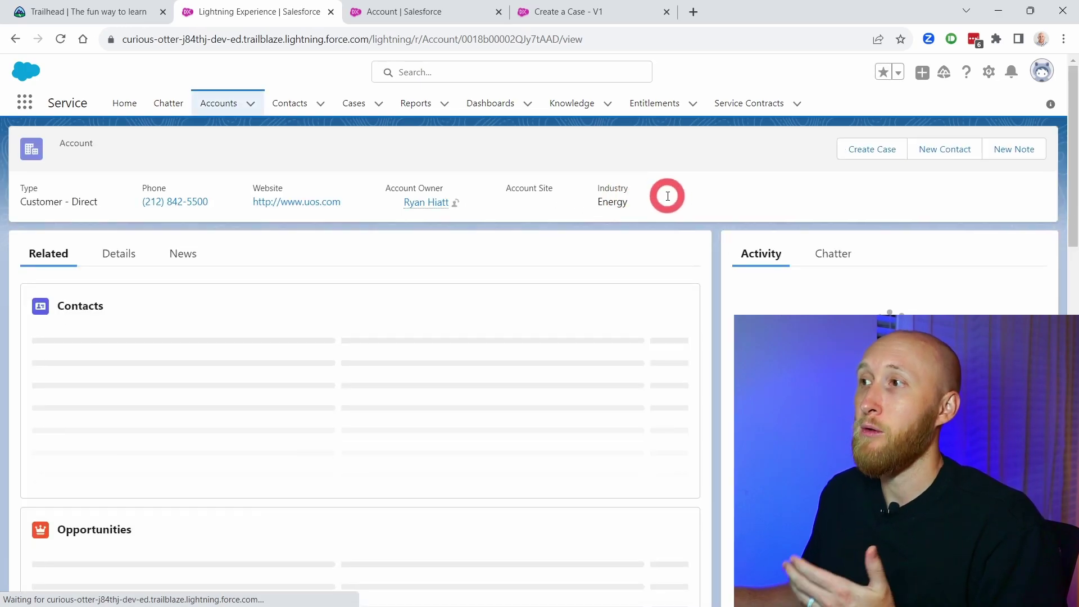
{"action": "left_click", "coordinate": [844, 156]}
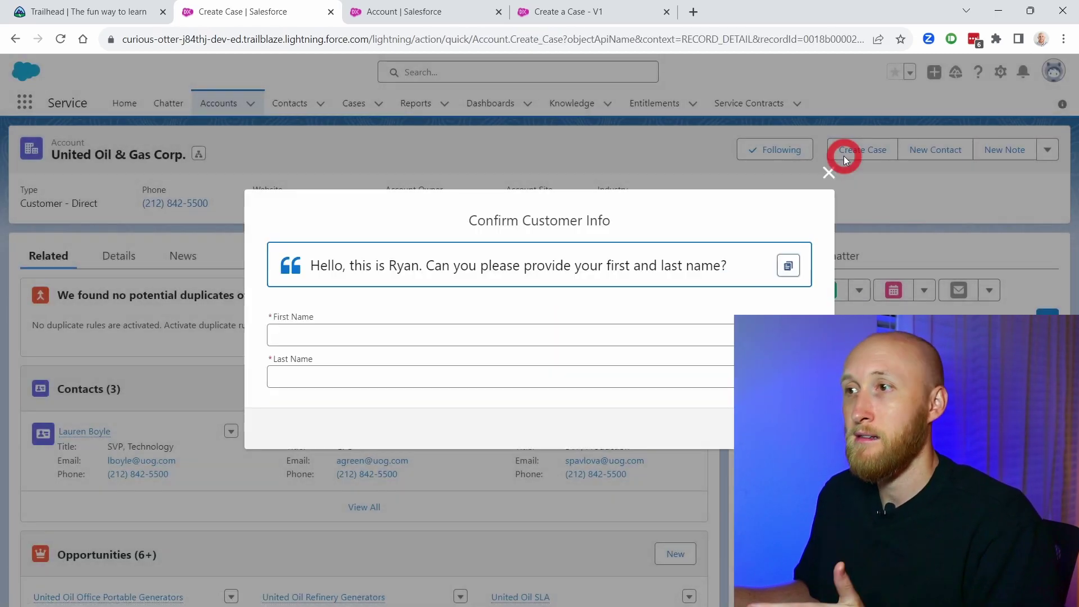